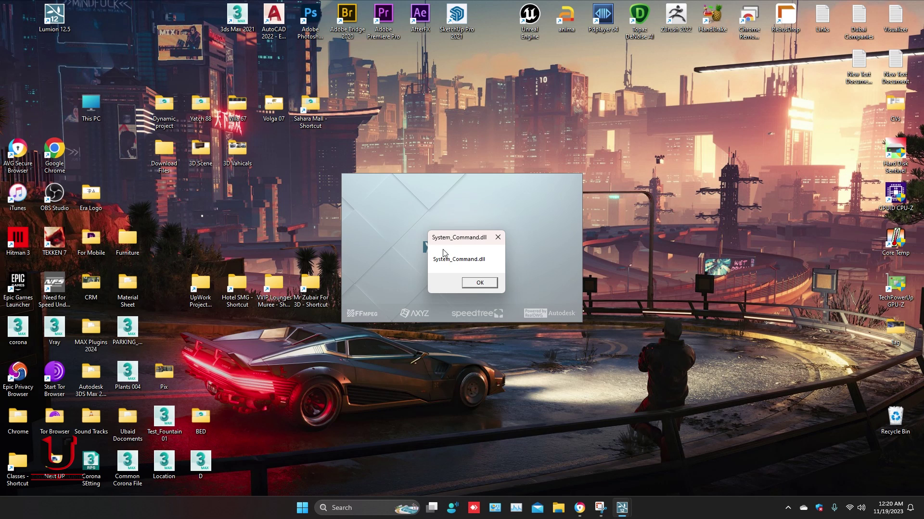
- Dismiss Lumion's System_Command.dll, channel-not-found, GUID and SystemInfo.cgr error messages
left_click(480, 283)
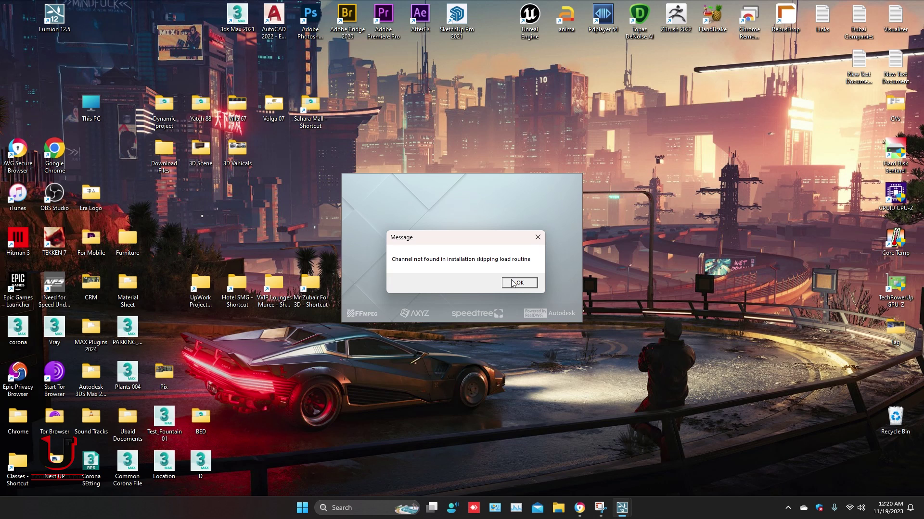
left_click(505, 282)
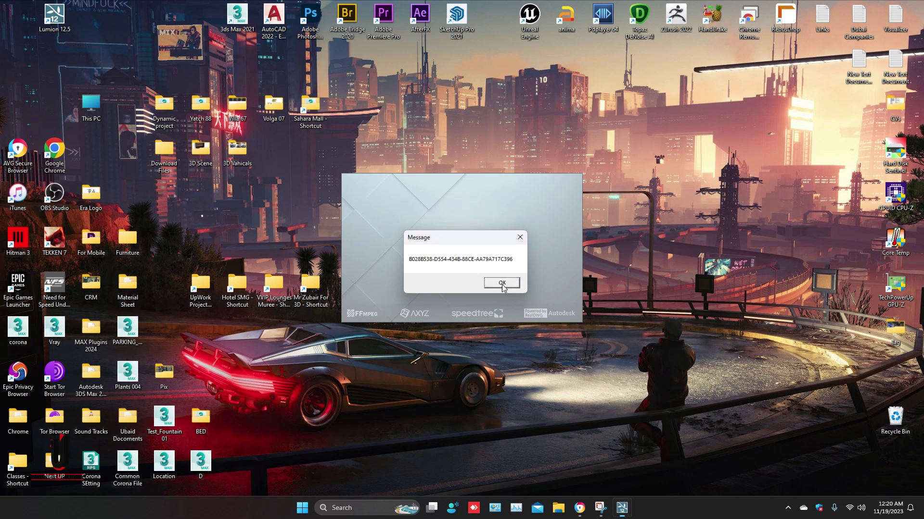
left_click(502, 284)
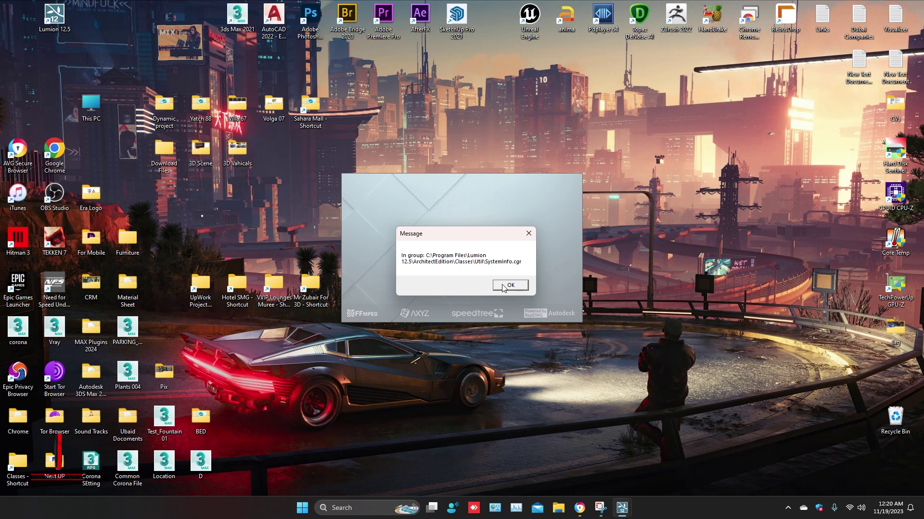
left_click(503, 287)
left_click(517, 287)
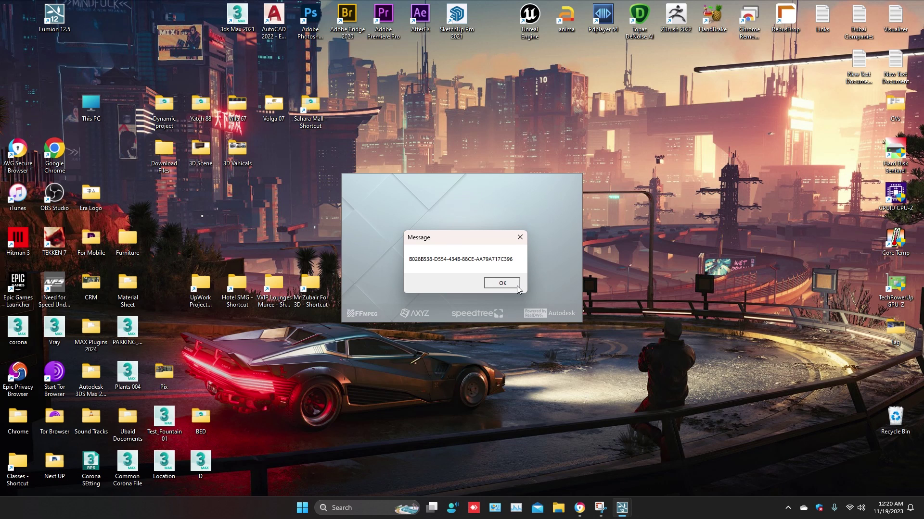
left_click(517, 287)
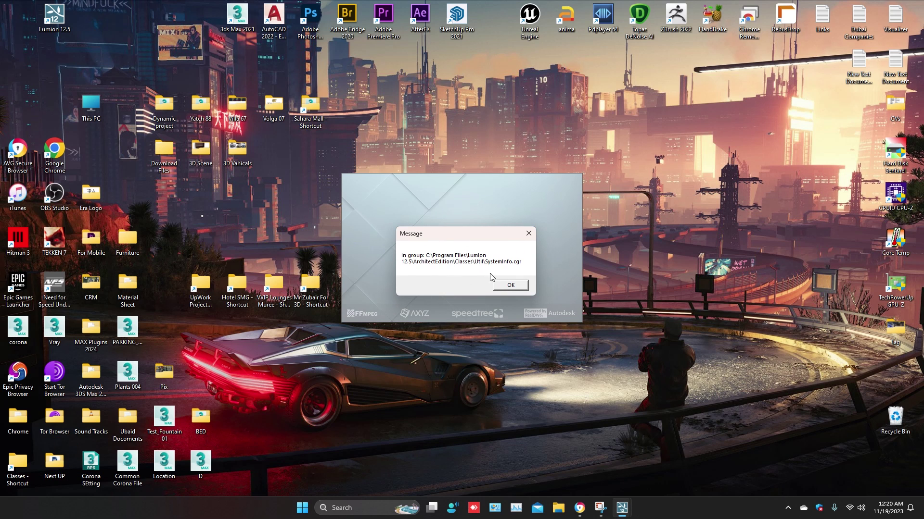
- Clear the remaining repeated loading messages and bring up Task Manager from the taskbar
left_click(507, 286)
left_click(510, 285)
left_click(509, 287)
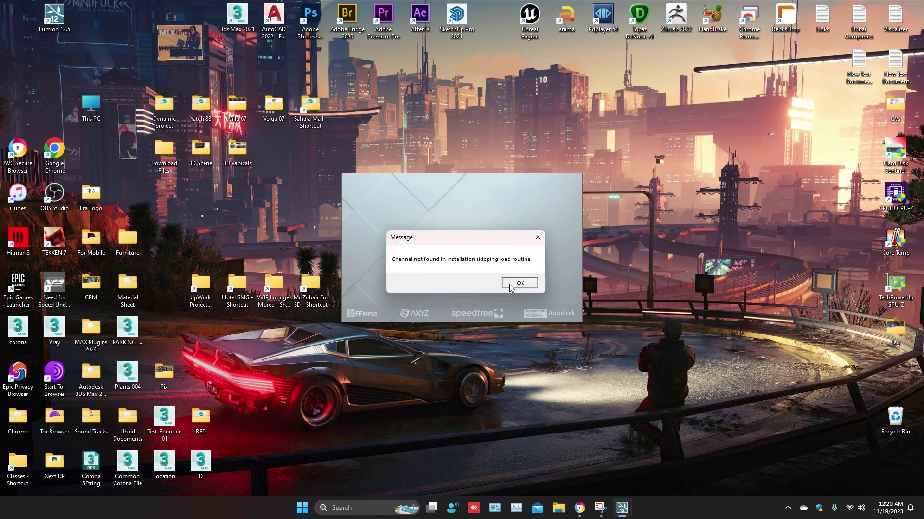
left_click(510, 286)
left_click(510, 288)
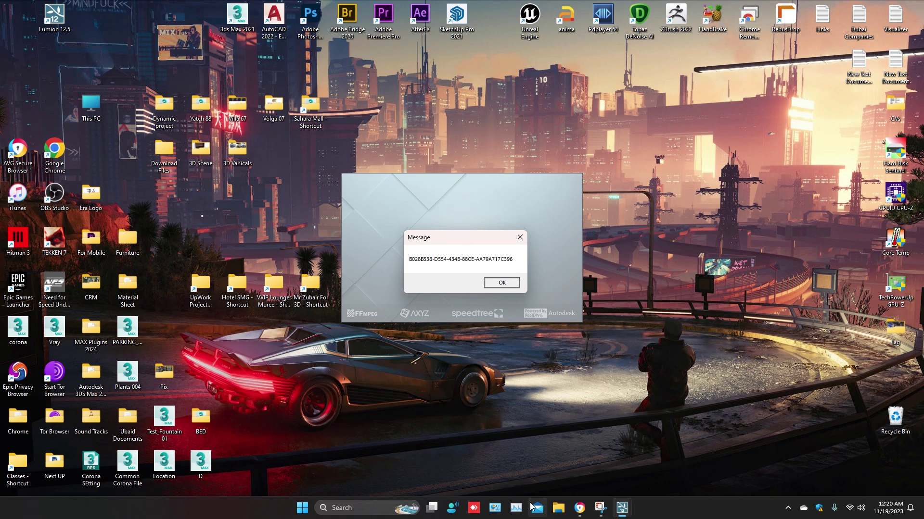
left_click(516, 510)
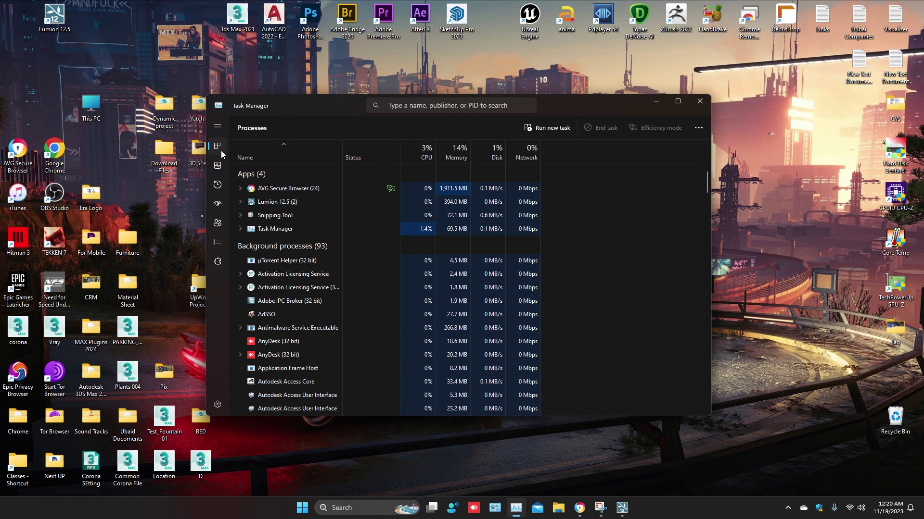
- End the Lumion 12.5 task in Task Manager, then close Task Manager
left_click(275, 203)
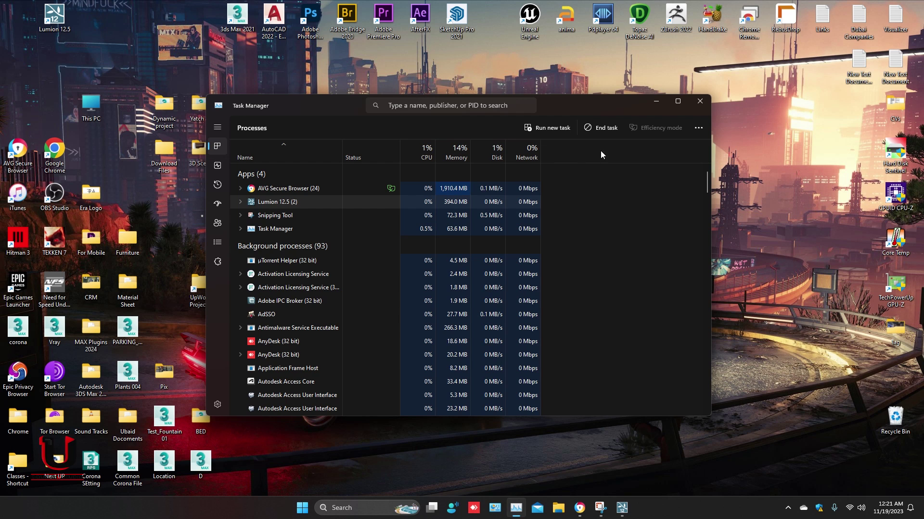
left_click(597, 128)
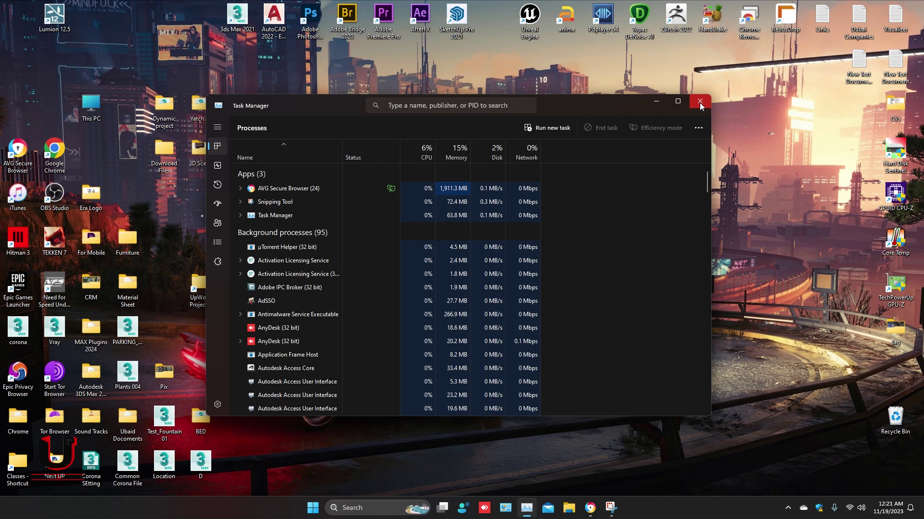
left_click(700, 102)
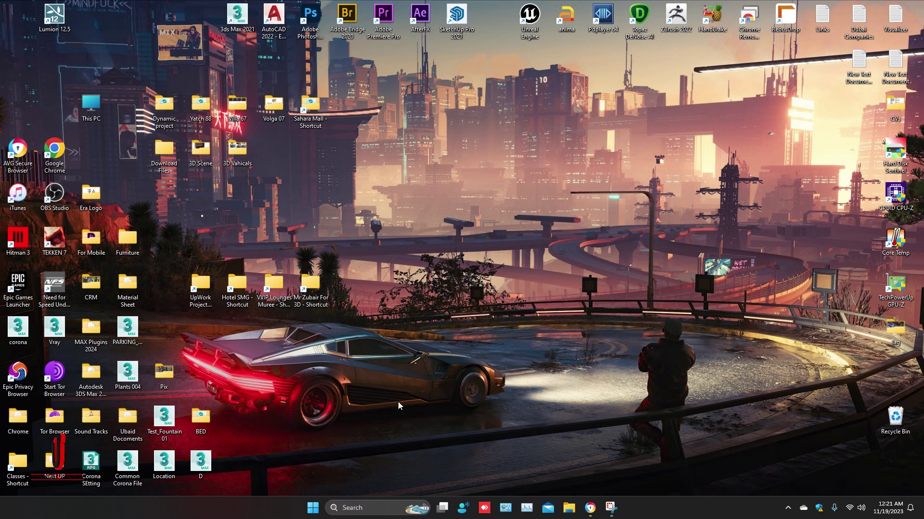
- Find Windows Security by searching 'win' and go to its Virus & threat protection page
left_click(354, 510)
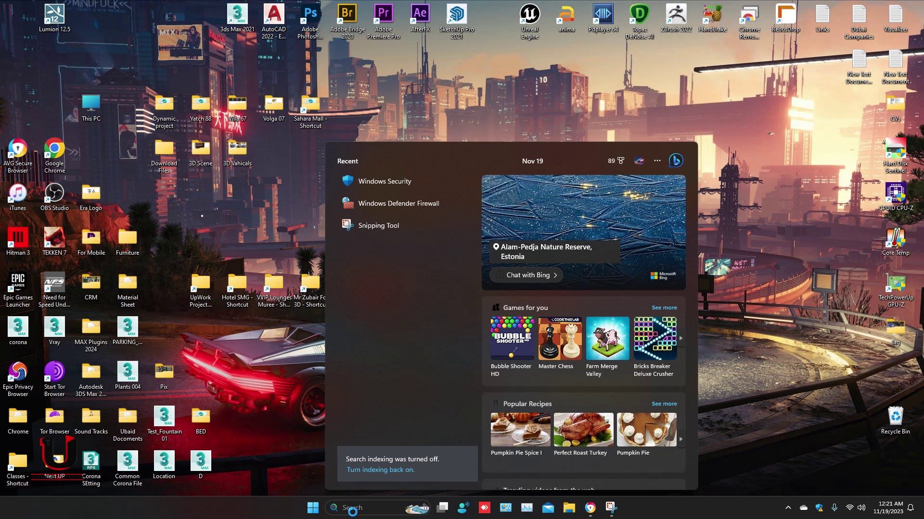
type("win")
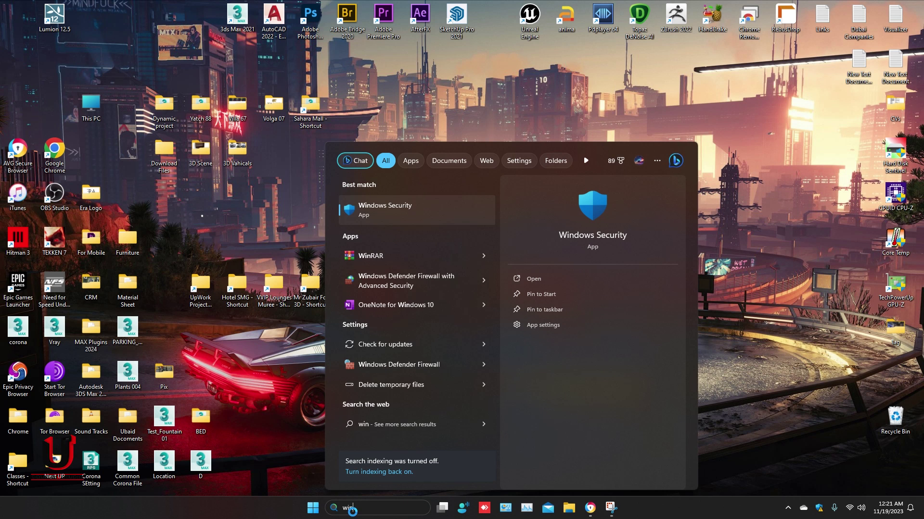
left_click(389, 214)
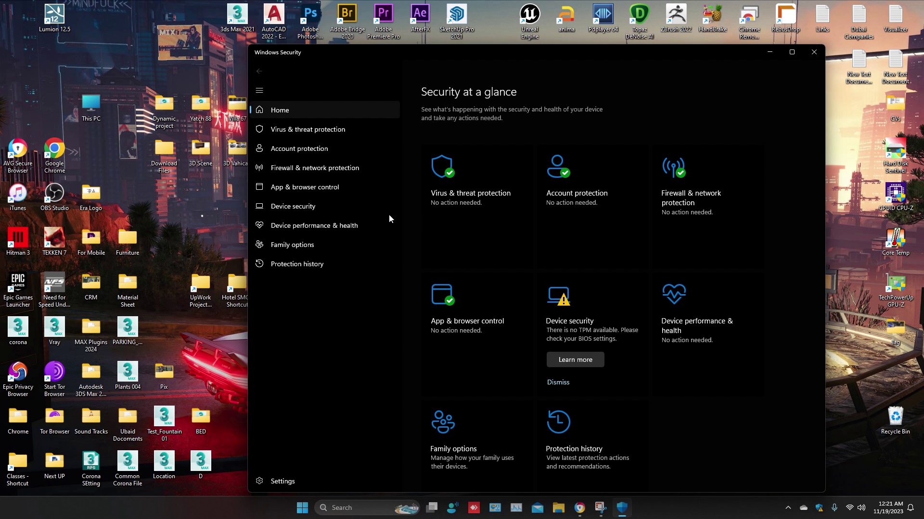
left_click(291, 132)
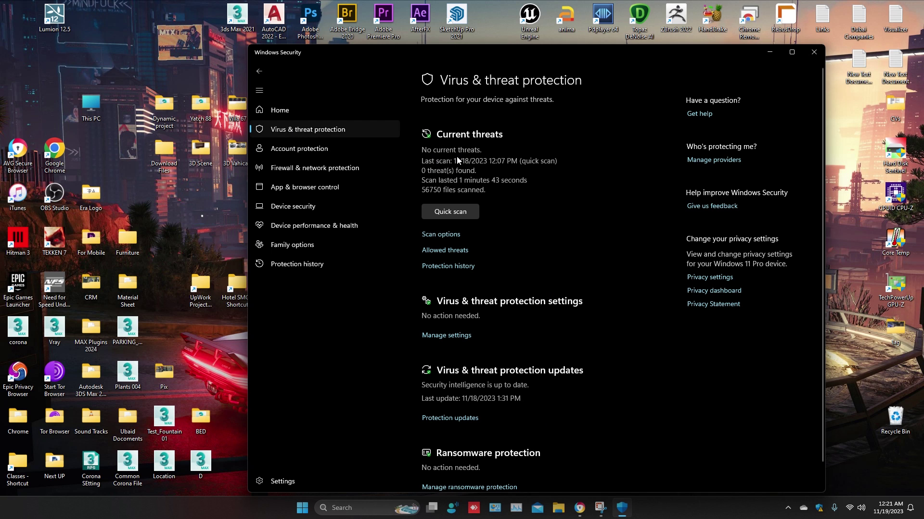
- Open Protection history and filter it to Quarantined Items only
left_click(447, 266)
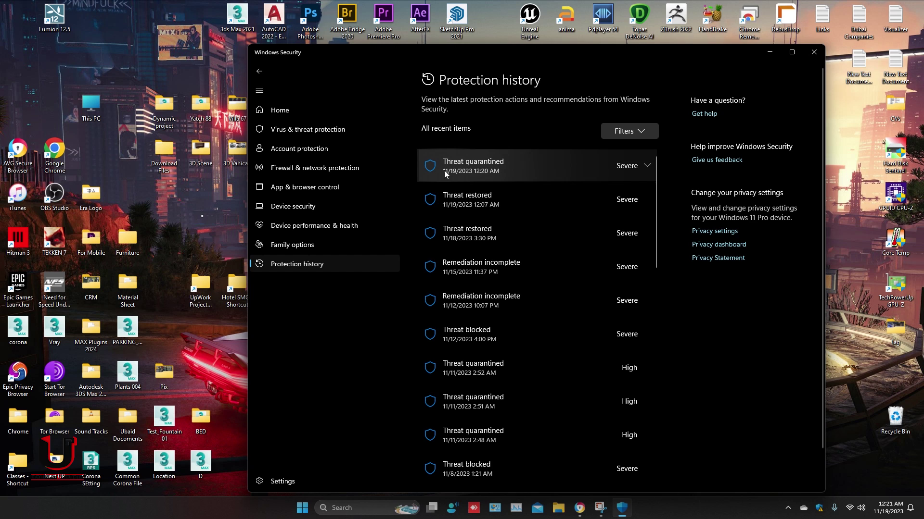
left_click(630, 132)
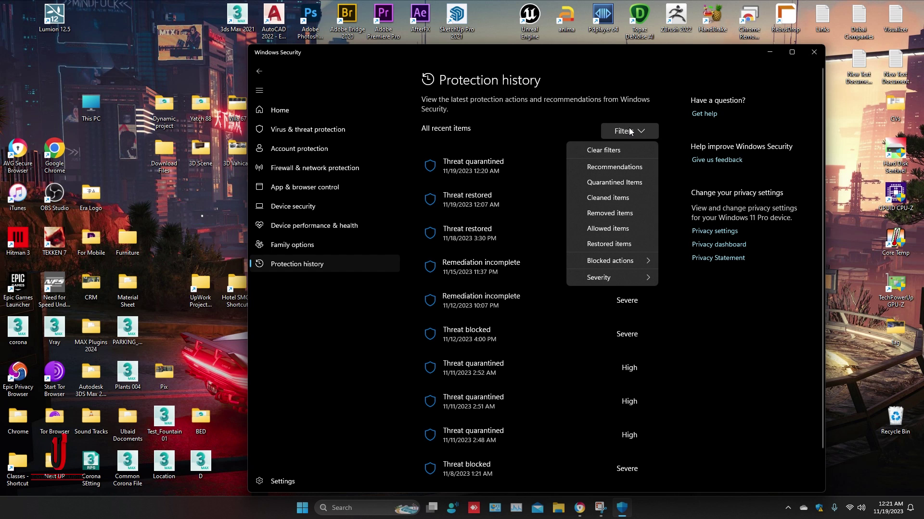
left_click(625, 183)
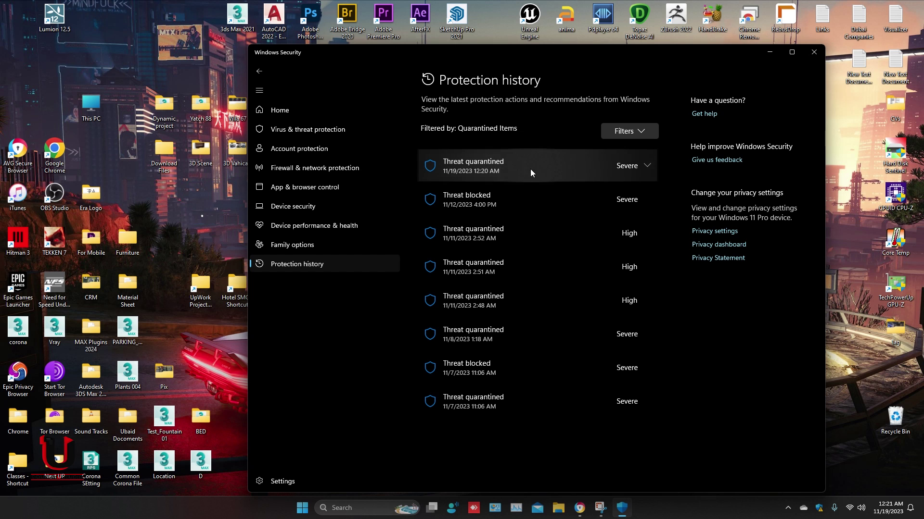
- Expand the 11/19/2023 quarantined threat and select its Channels\System_Command.dll affected-item path
left_click(418, 333)
key("Return")
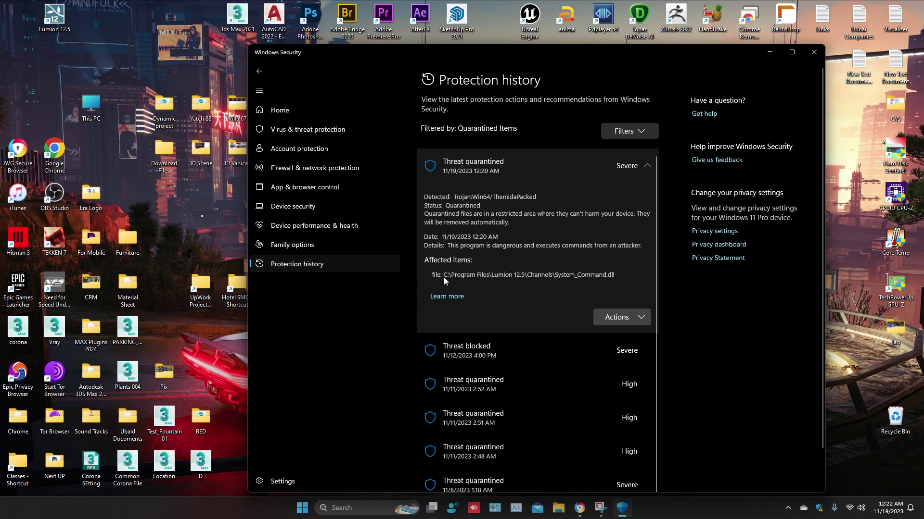
left_click_drag(451, 275, 615, 275)
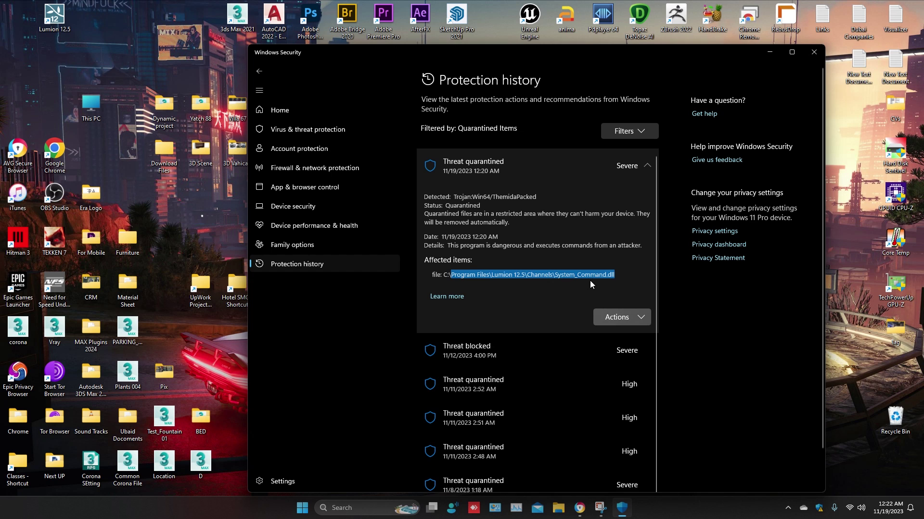
left_click(570, 294)
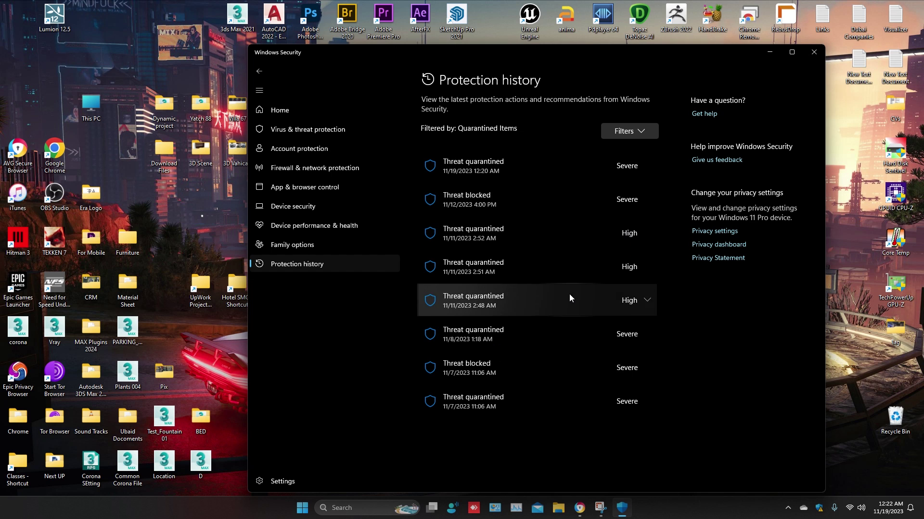
left_click(541, 161)
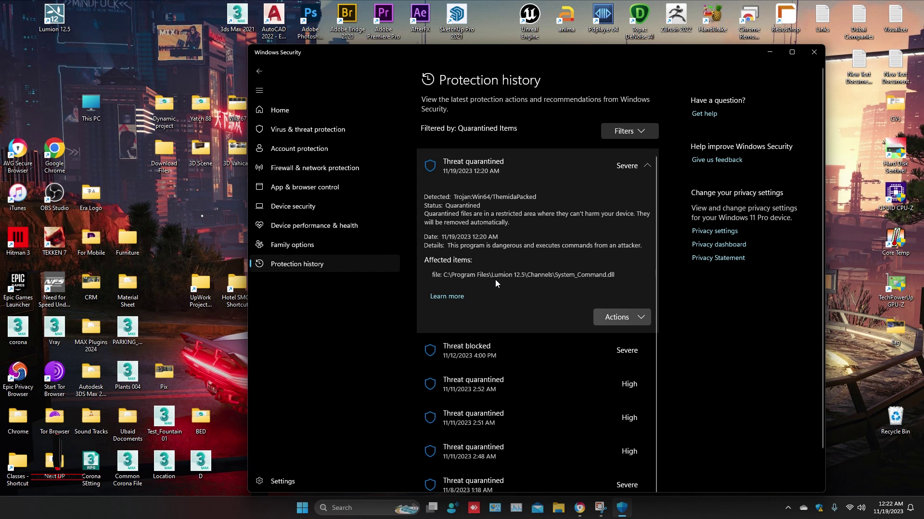
- Restore the Trojan:Win64/ThemidaPacked entry's System_Command.dll via Actions > Restore
left_click(617, 319)
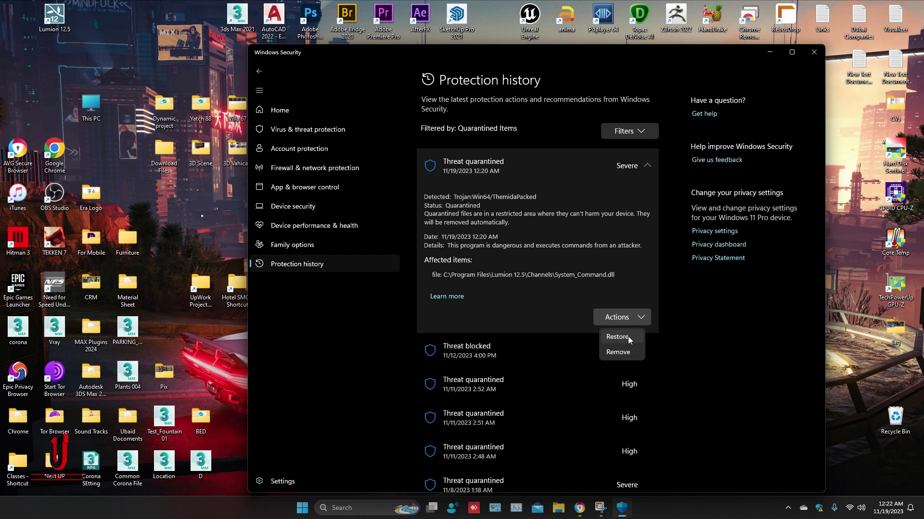
left_click(617, 337)
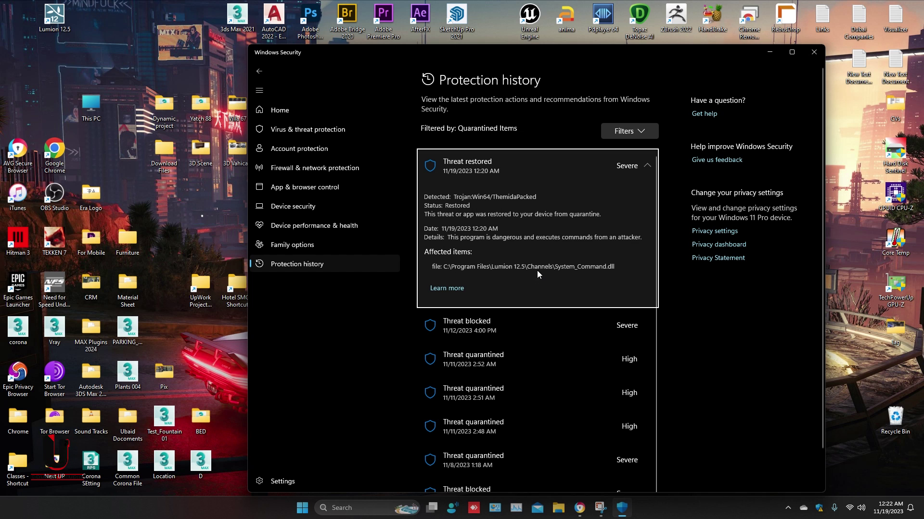
- Return to Virus & threat protection and open its Manage settings page, scrolling through the options
left_click(303, 129)
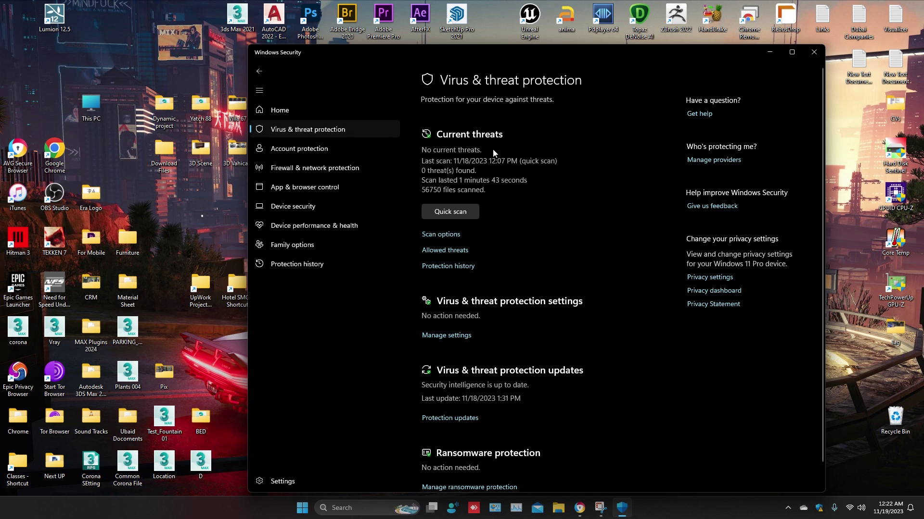
left_click(447, 339)
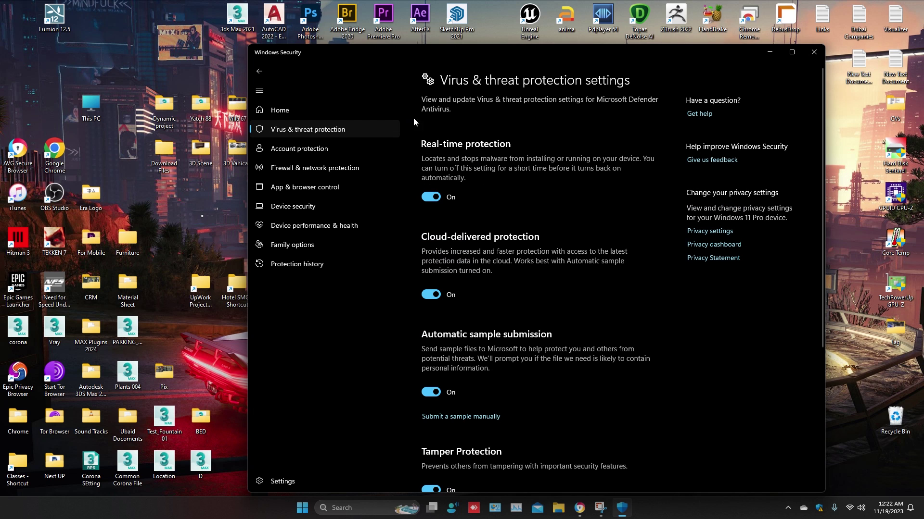
scroll(547, 164, "down", 4)
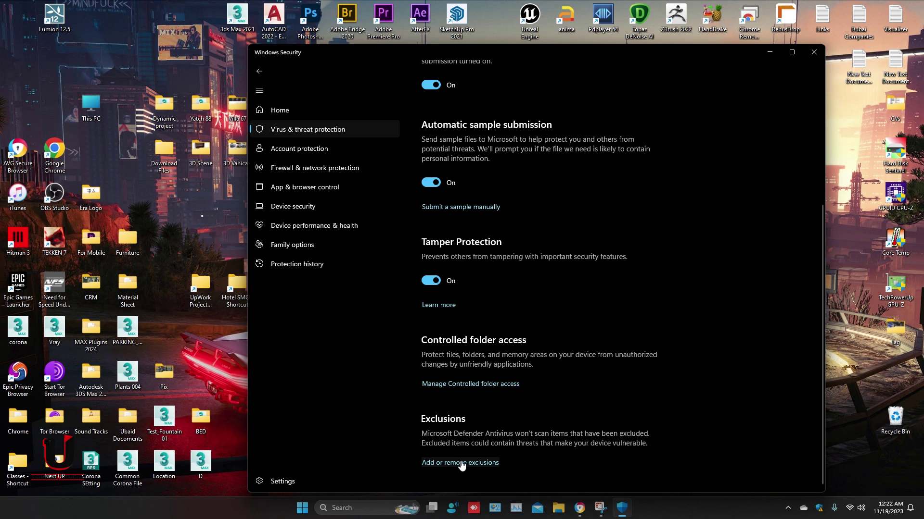
scroll(460, 462, "up", 3)
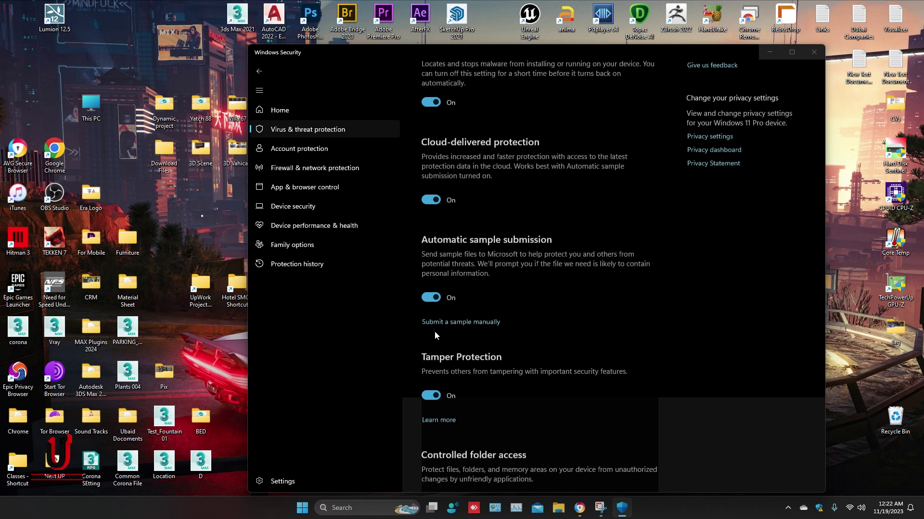
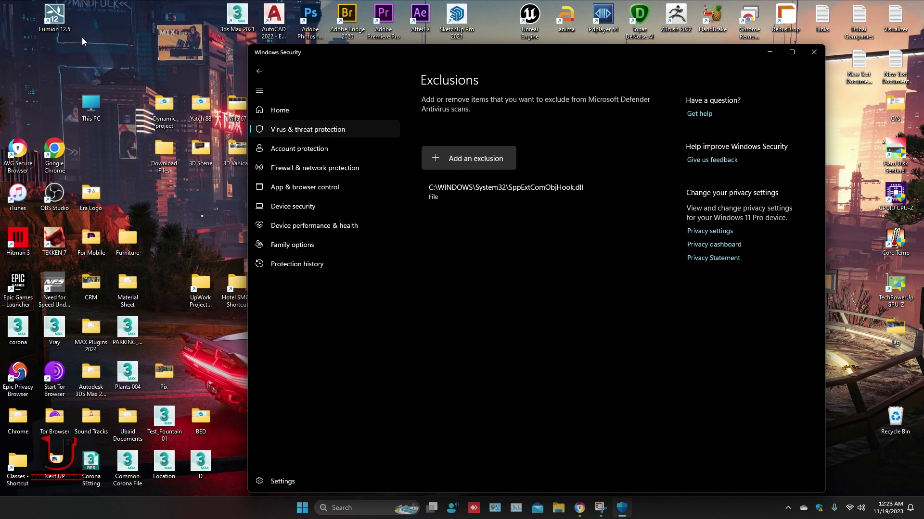
- Browse in File Explorer to C:\Program Files\Lumion 12.5\Channels
left_click(50, 18)
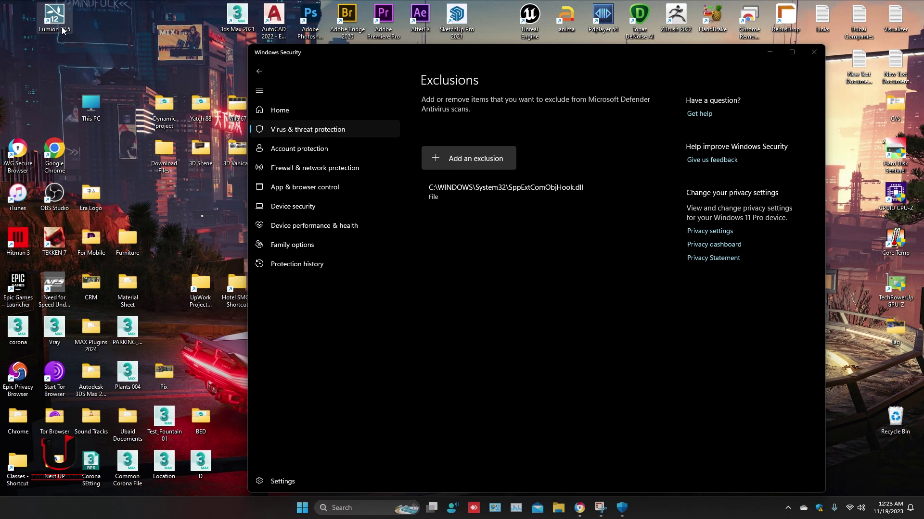
left_click(90, 101)
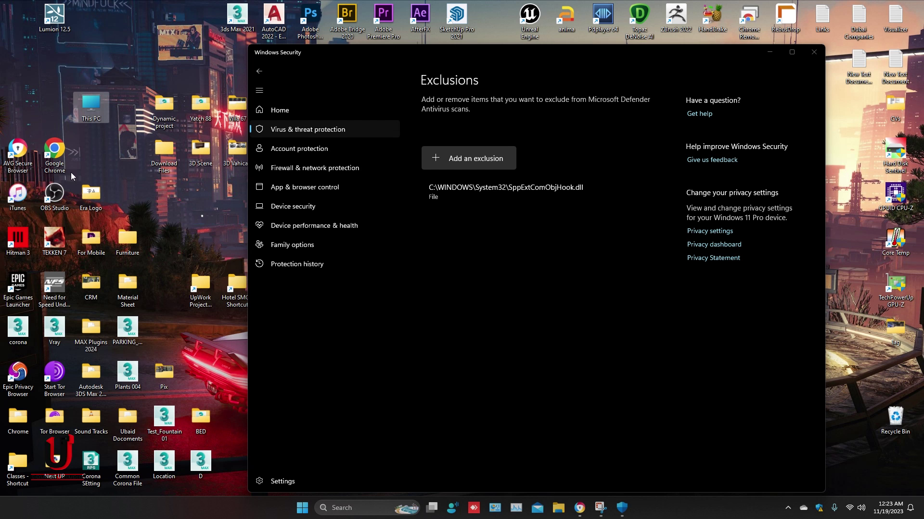
double_click(96, 100)
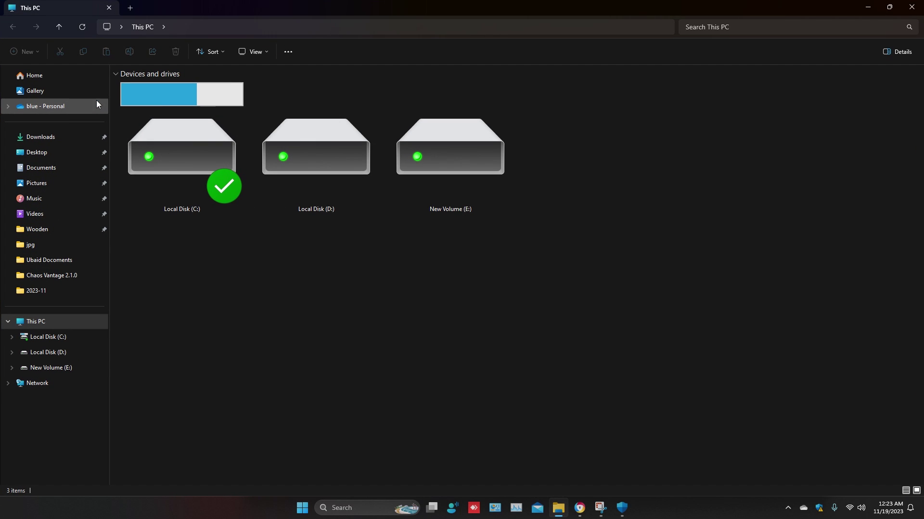
double_click(174, 145)
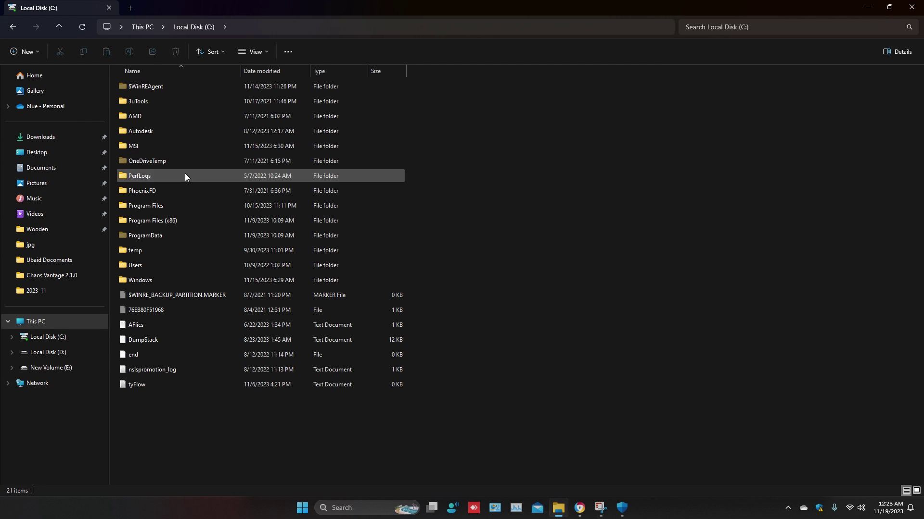
double_click(164, 205)
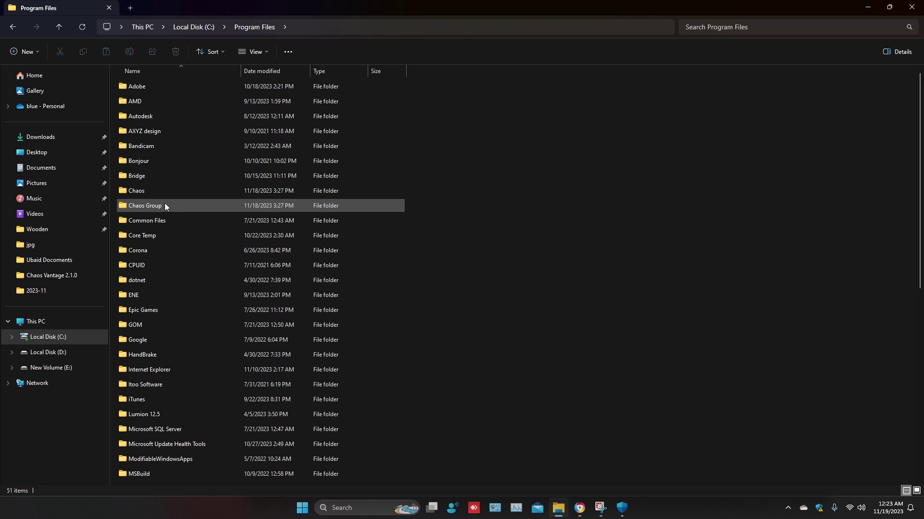
left_click(184, 166)
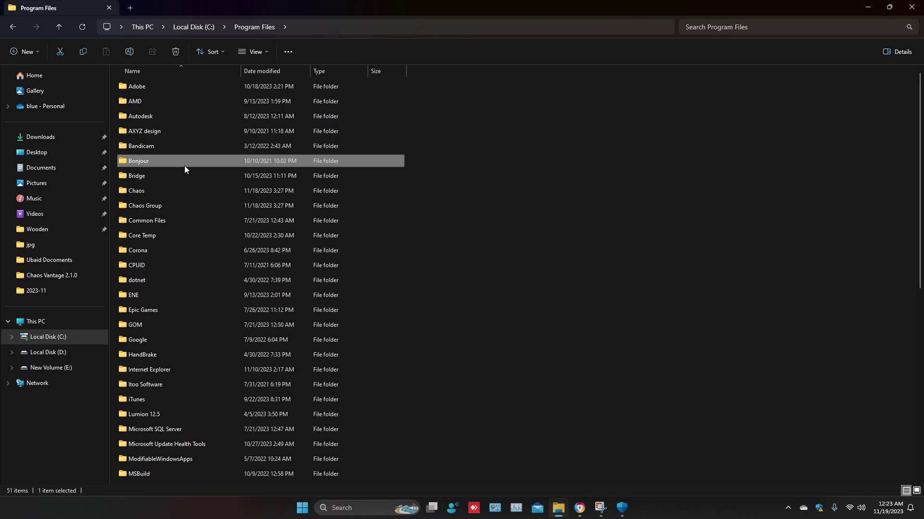
key("l")
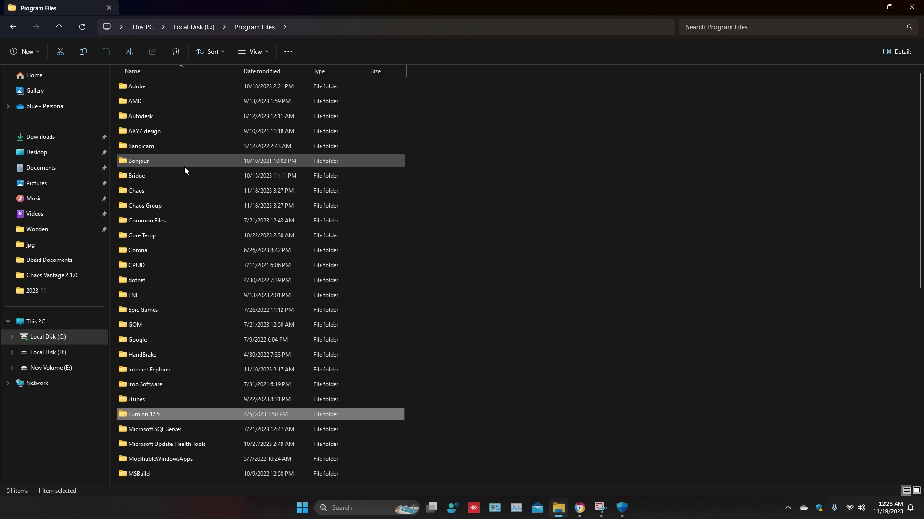
double_click(152, 414)
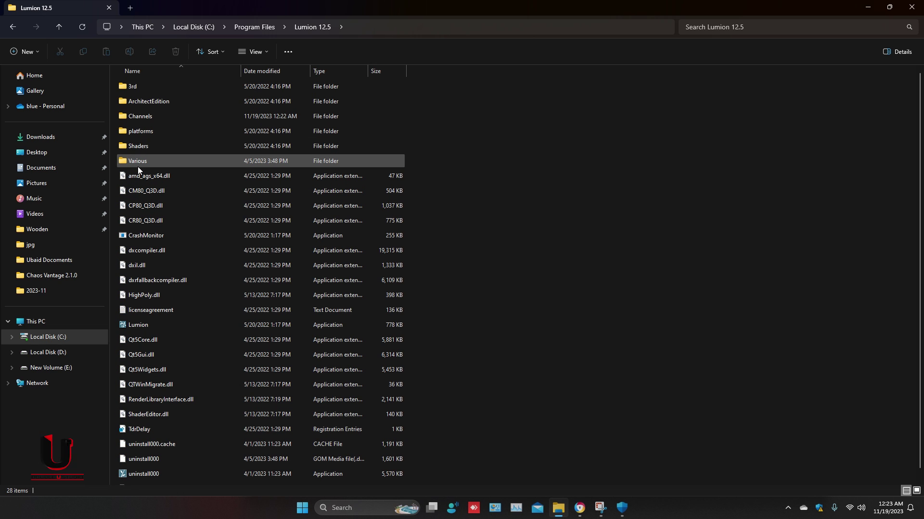
double_click(161, 116)
scroll(198, 259, "down", 5)
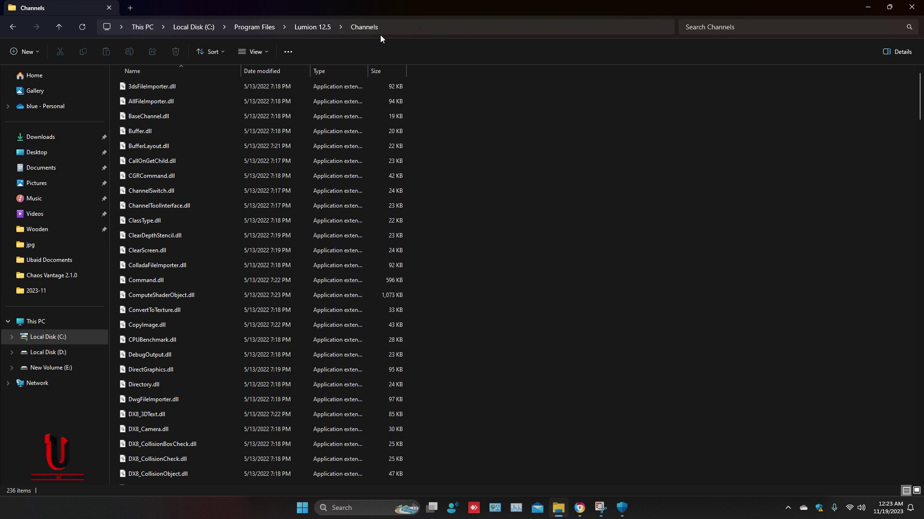
- Copy the Channels folder's full path from the address bar and restore down Explorer
left_click(547, 25)
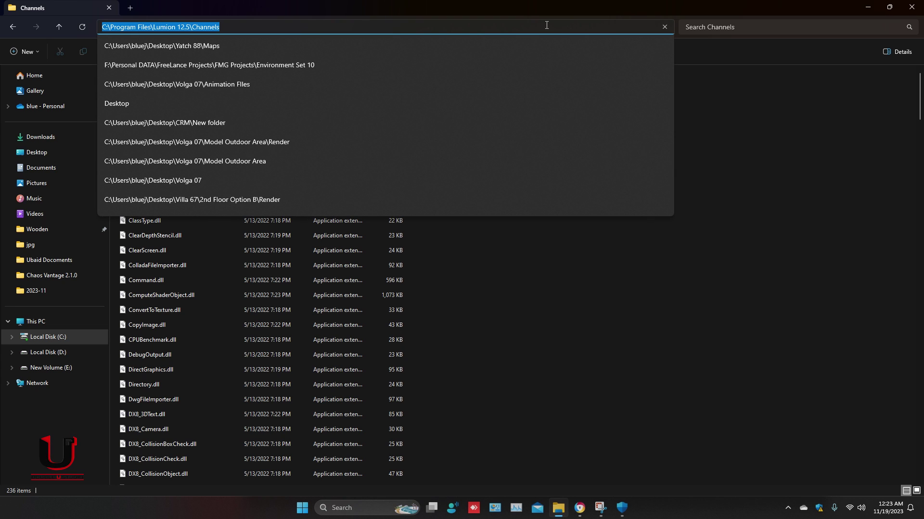
right_click(546, 25)
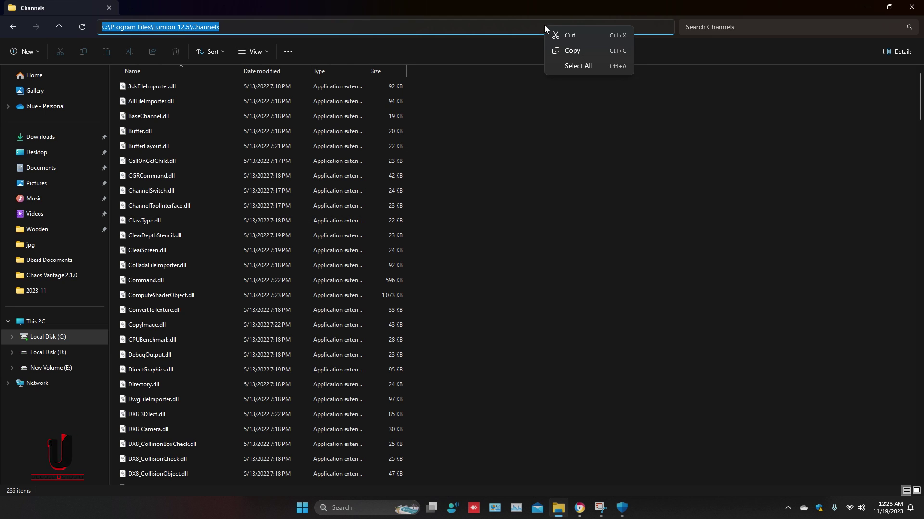
left_click(571, 51)
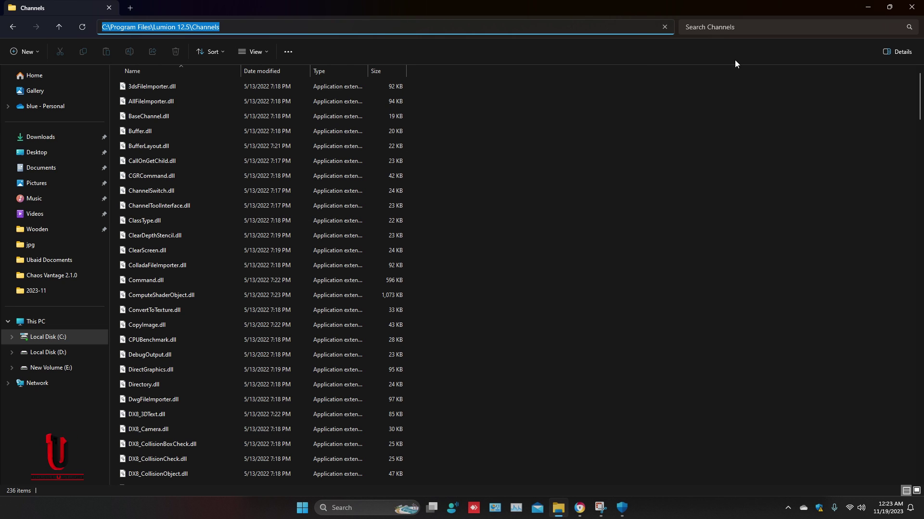
left_click(894, 13)
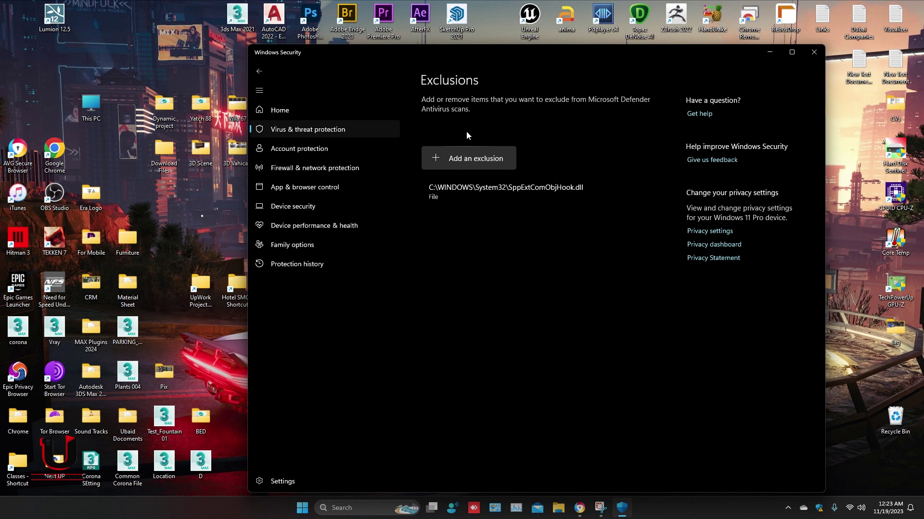
- Add C:\Program Files\Lumion 12.5\Channels as a folder exclusion, then close Windows Security
left_click(467, 161)
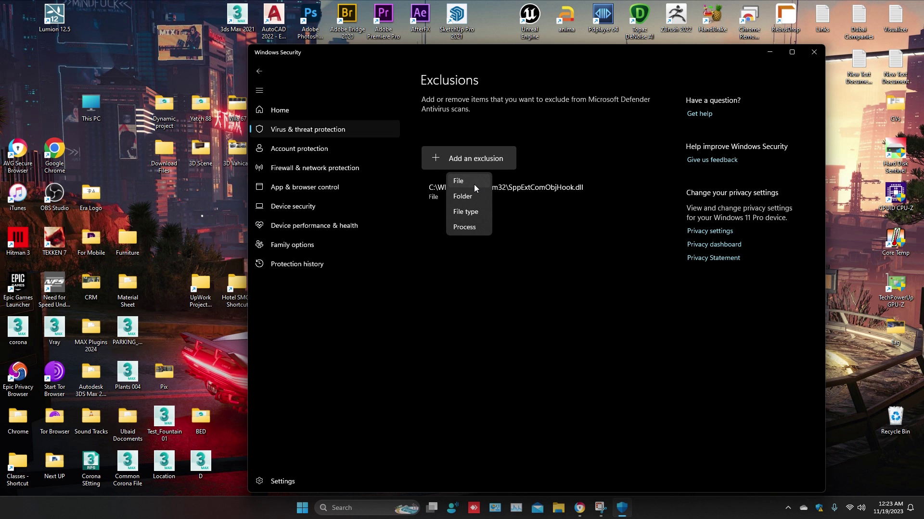
left_click(481, 201)
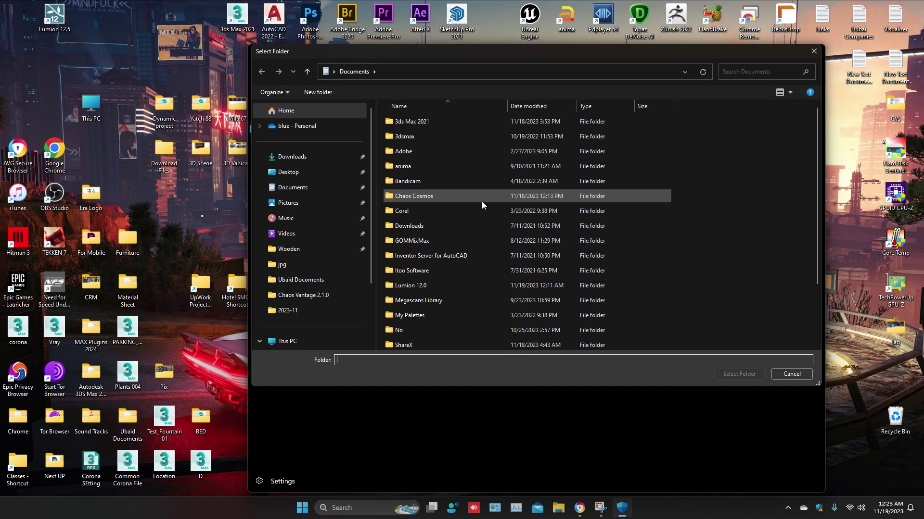
right_click(370, 362)
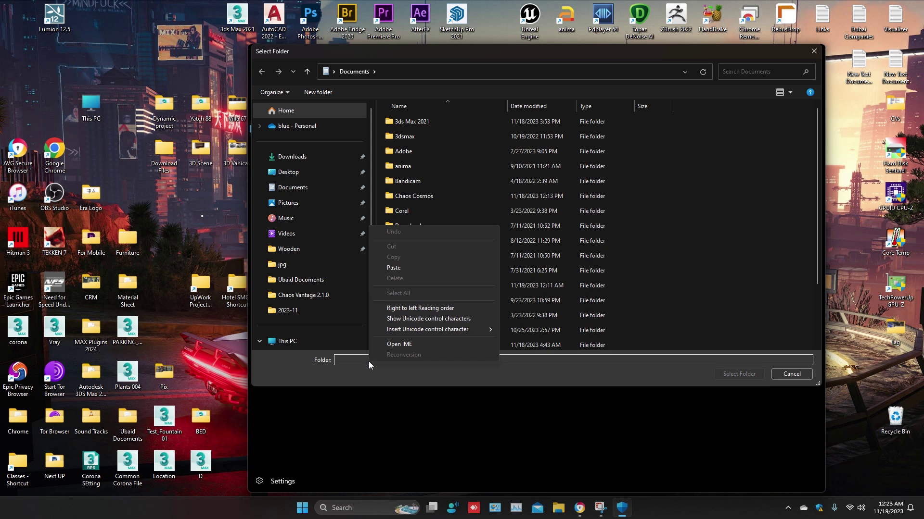
left_click(406, 267)
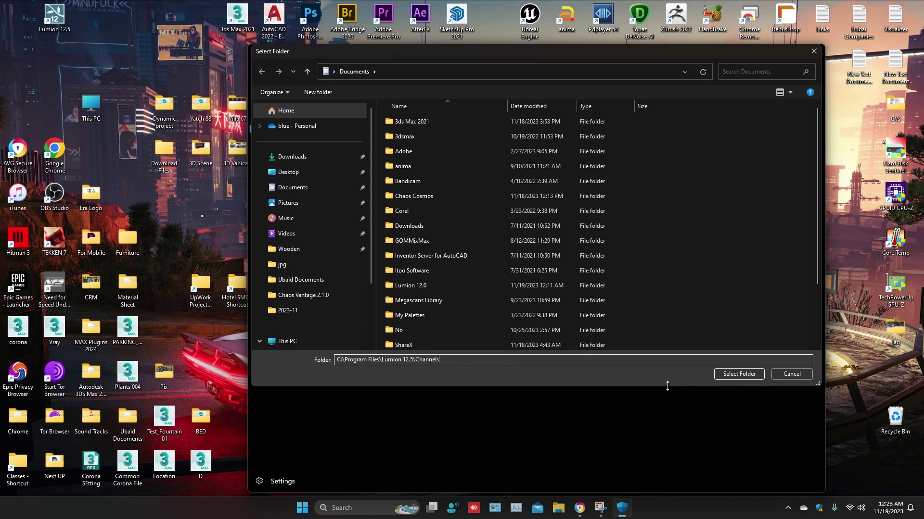
left_click(722, 376)
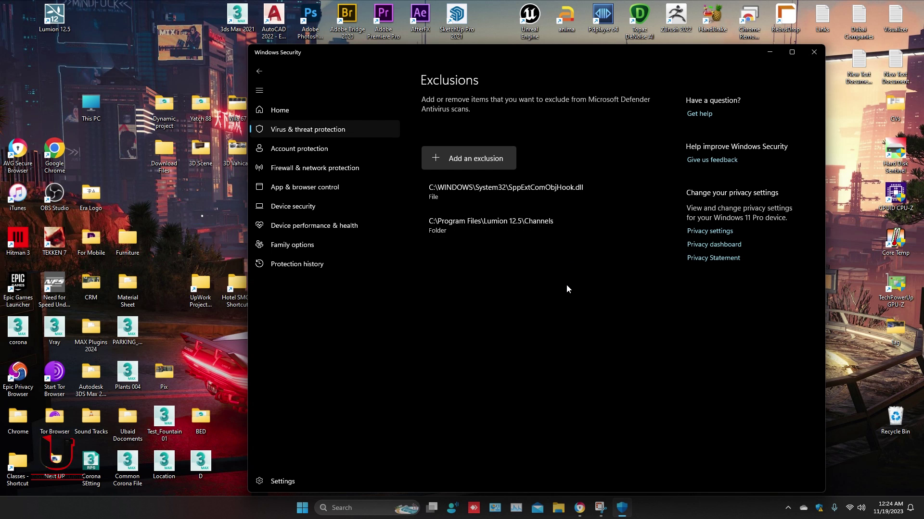
left_click(813, 52)
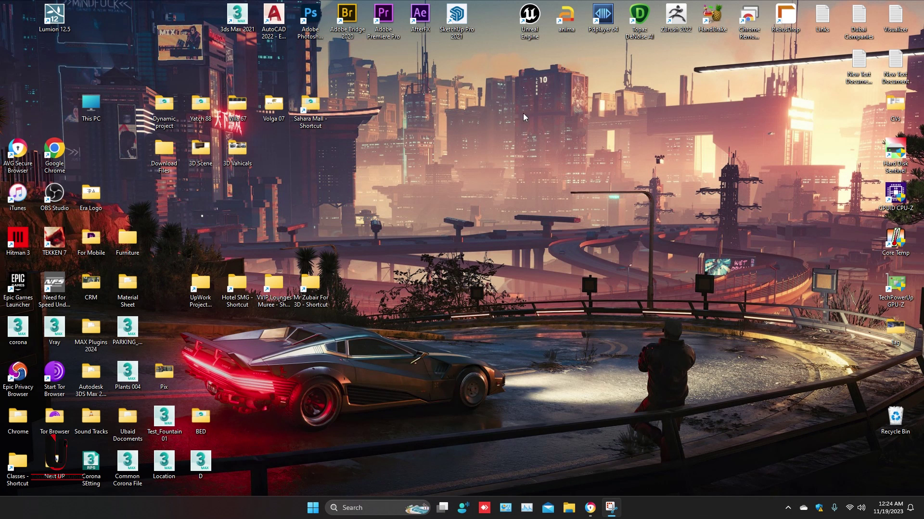
- Launch Lumion 12.5 from its desktop shortcut and wait for the recovery-file prompt
double_click(54, 23)
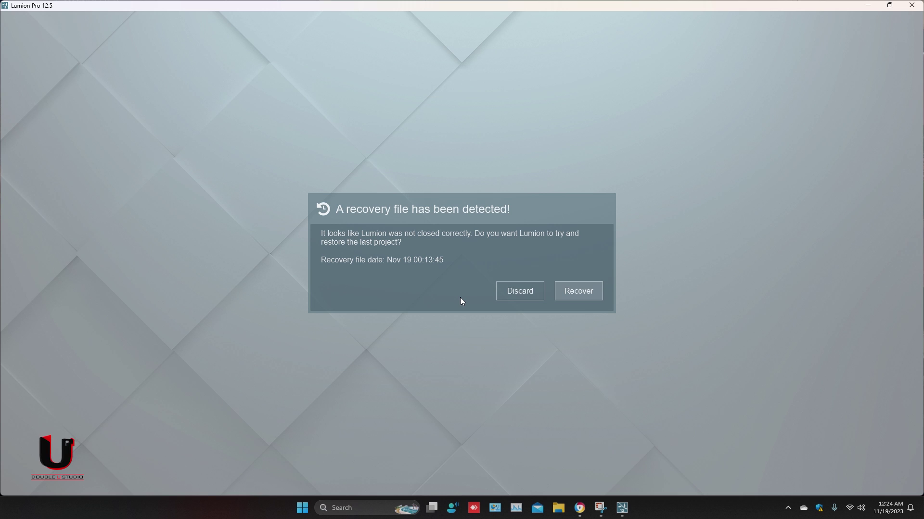
- Discard the Nov 19 recovery file and load the Downtown development example project
left_click(514, 291)
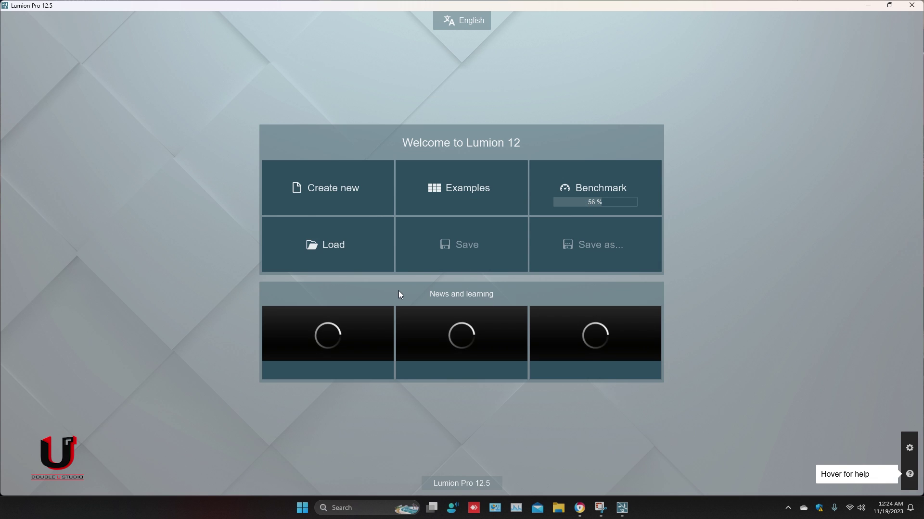
left_click(461, 199)
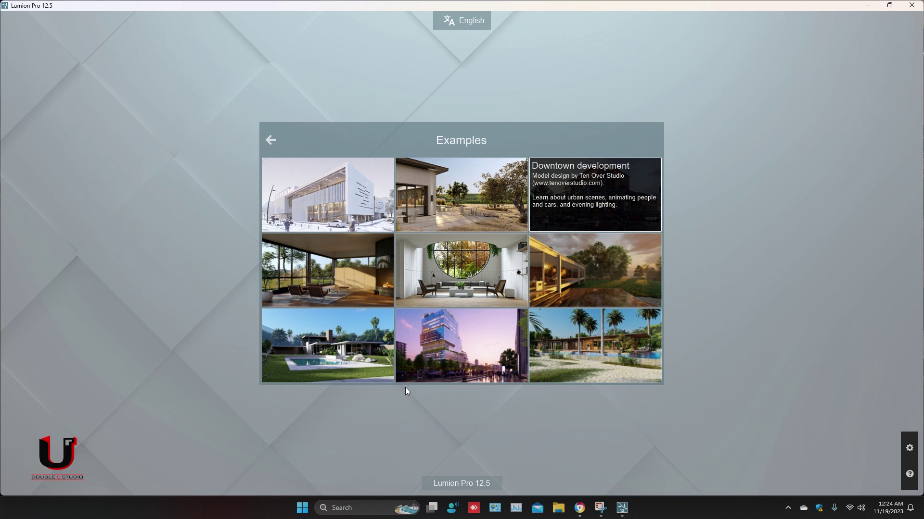
left_click(625, 194)
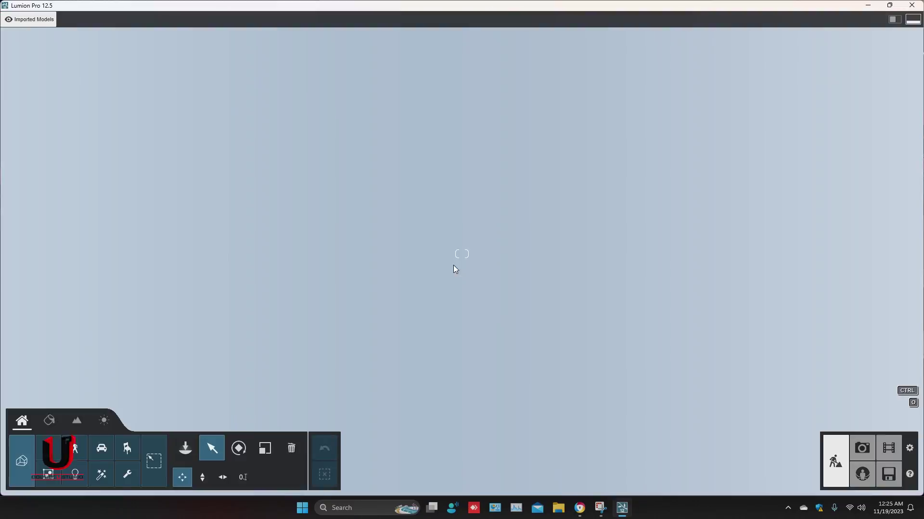
- Fly the camera forward with W toward the grey corner building
key("w")
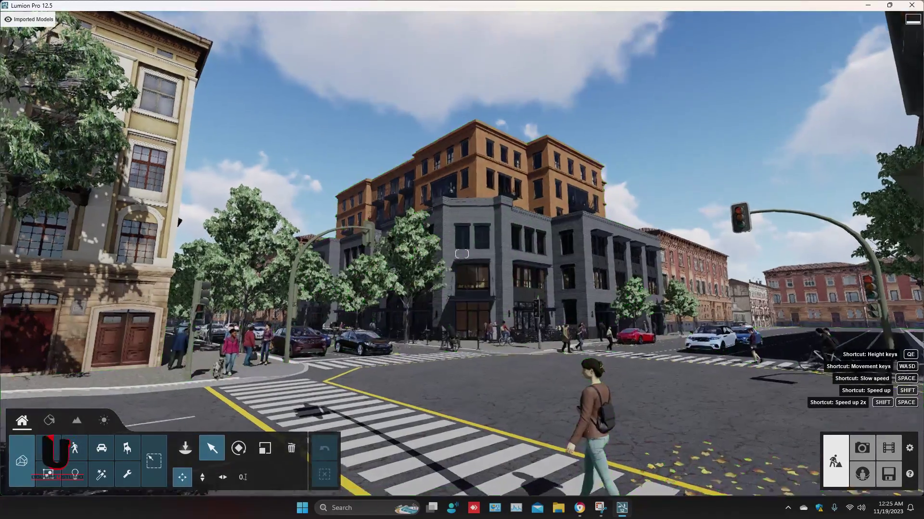
key("w")
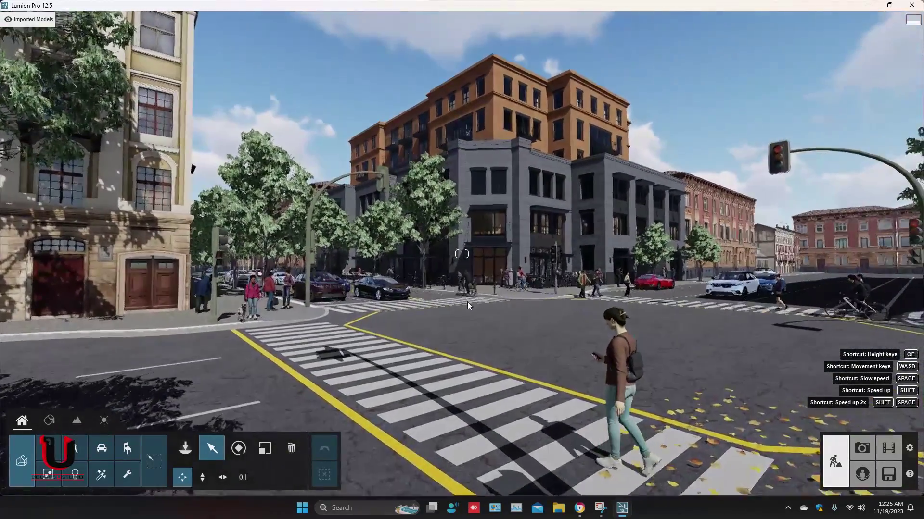